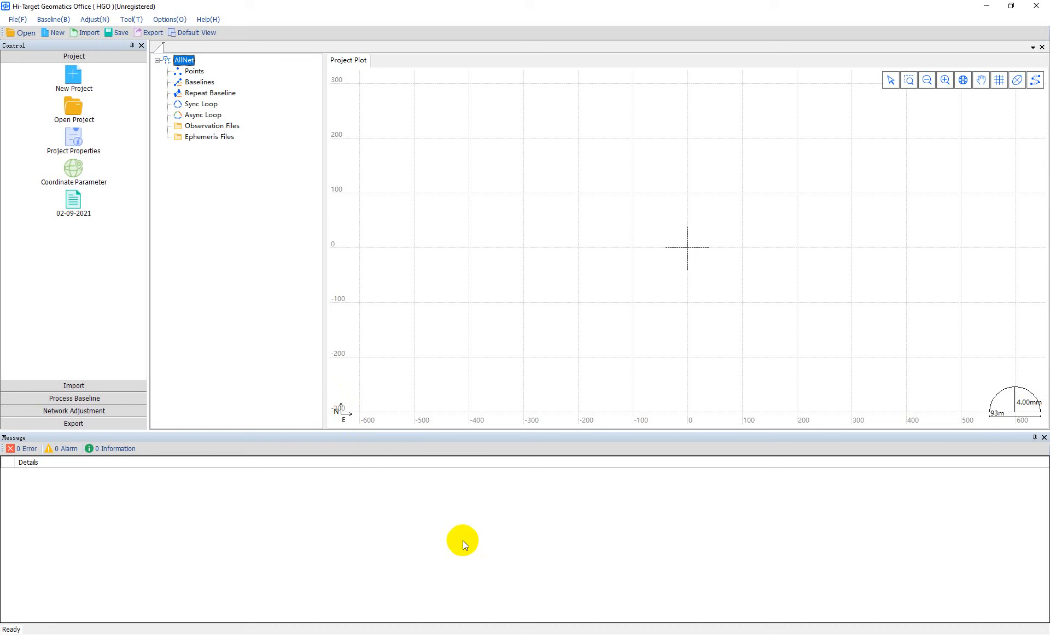
Step: Switch to File Explorer, open the RAW DATA folder in MOBILE MAPPING TRAINNING and consult the Processing Data Update workbook for its run
left_click(986, 6)
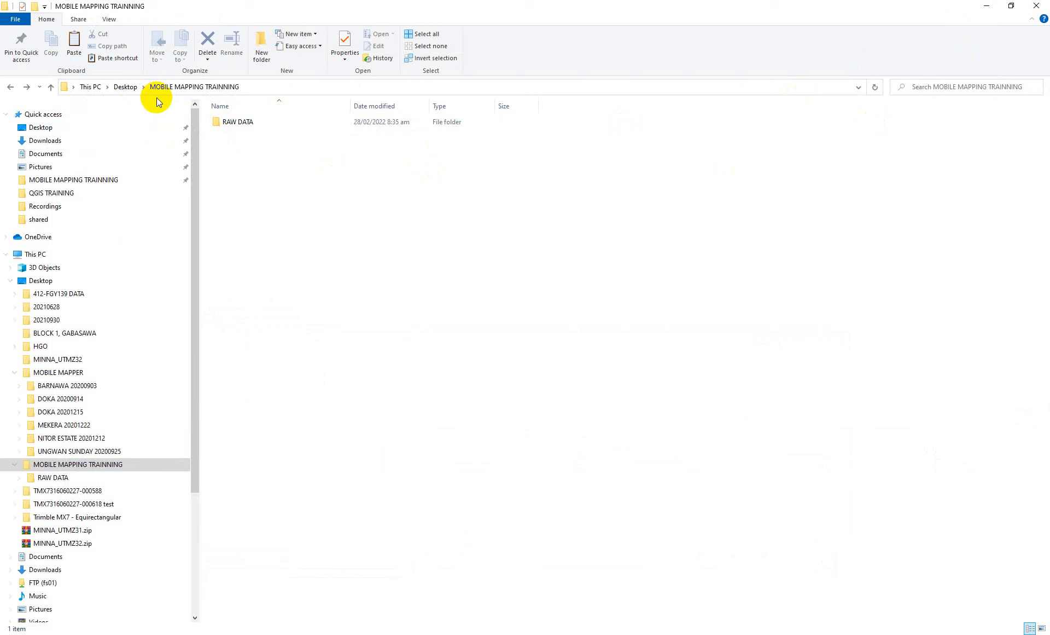
double_click(246, 123)
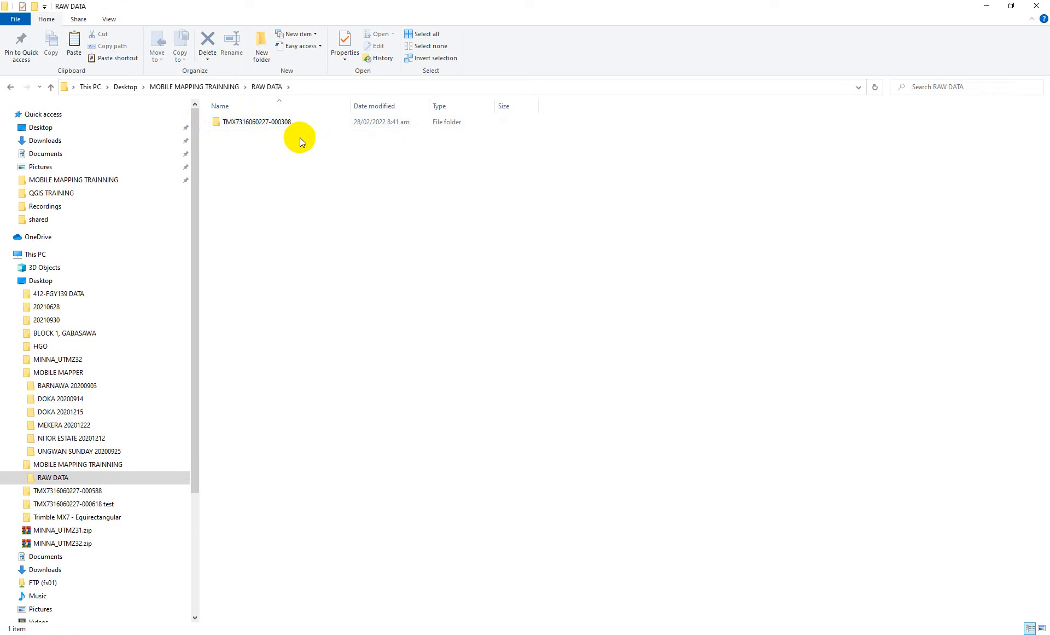
mouse_move(298, 128)
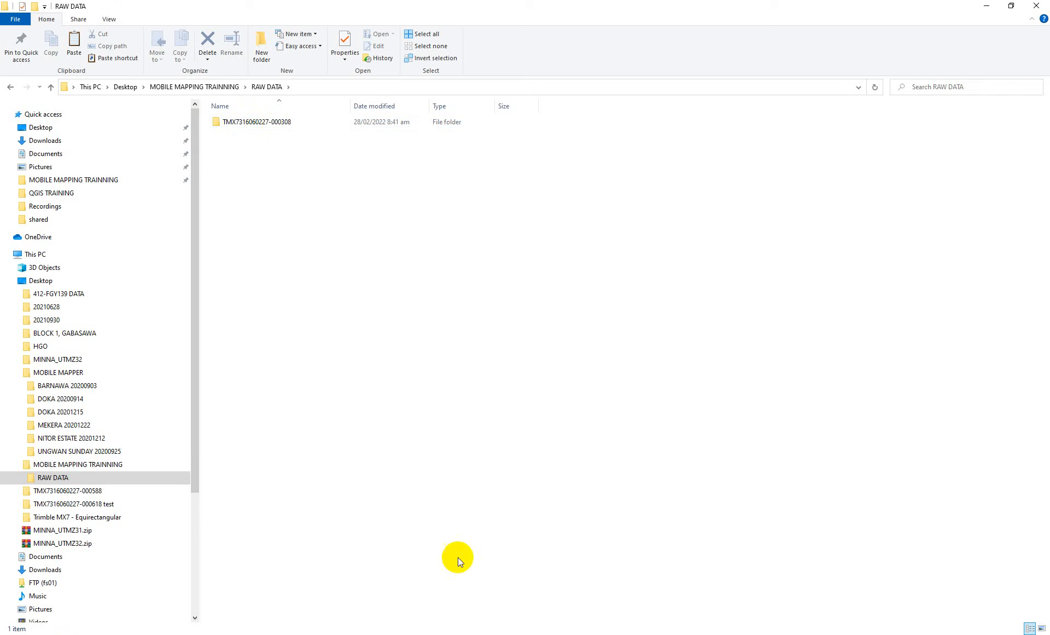
left_click(416, 633)
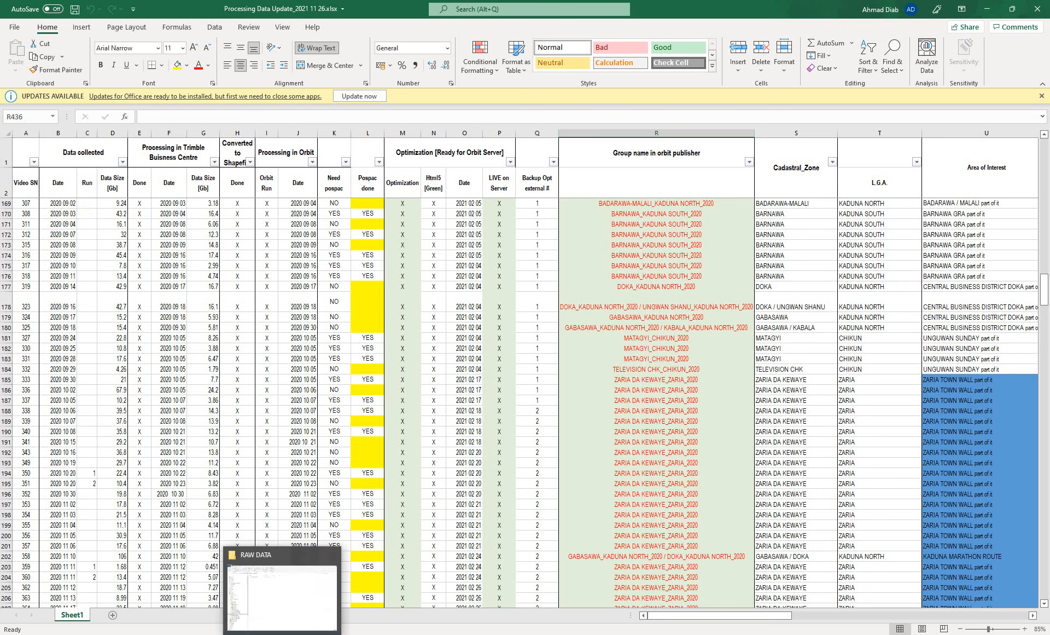
left_click(277, 601)
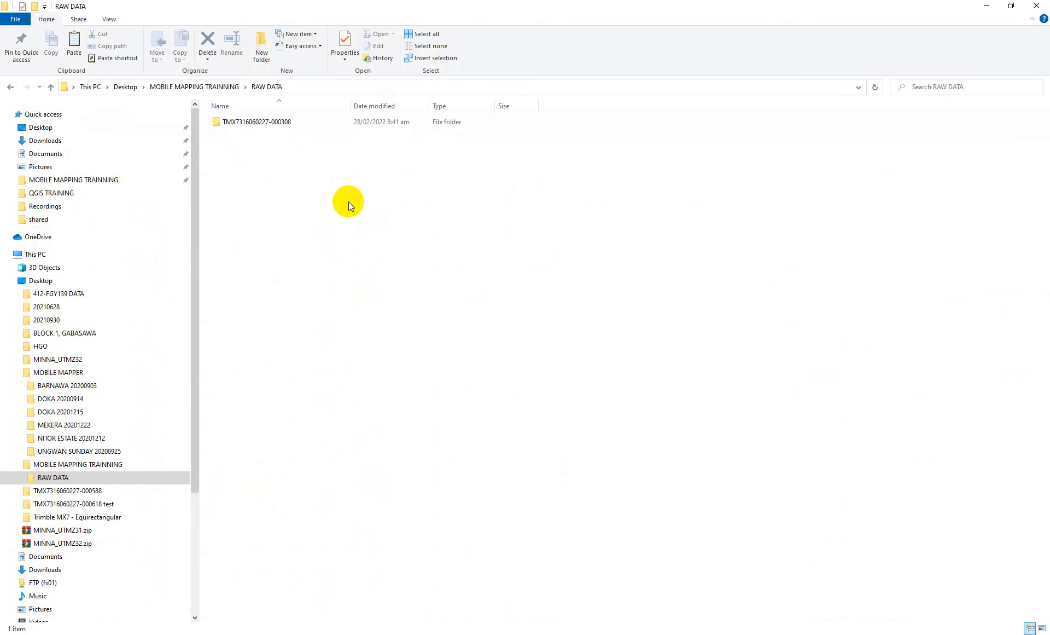
Step: Browse the network server \\fs02 to the September 2020 base station data in ftp\2020\09
left_click(863, 90)
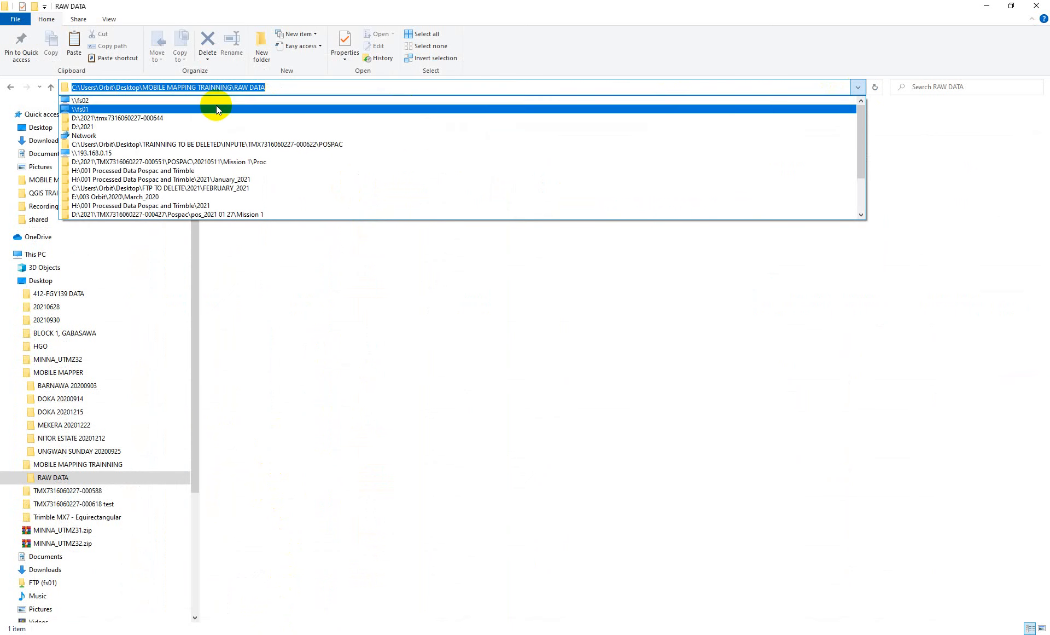
left_click(92, 102)
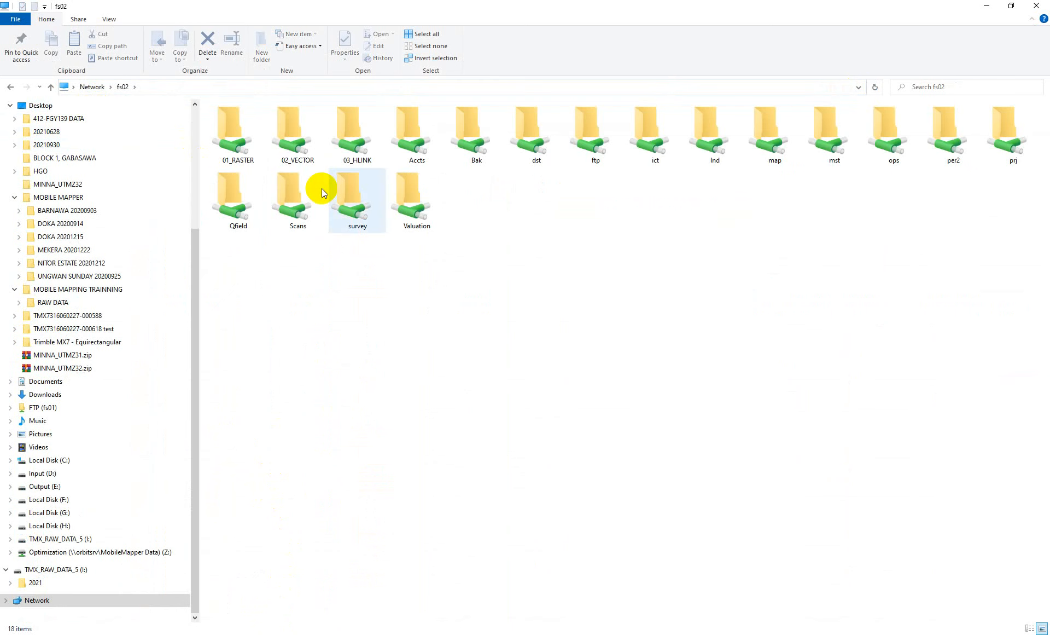
left_click(583, 136)
double_click(583, 136)
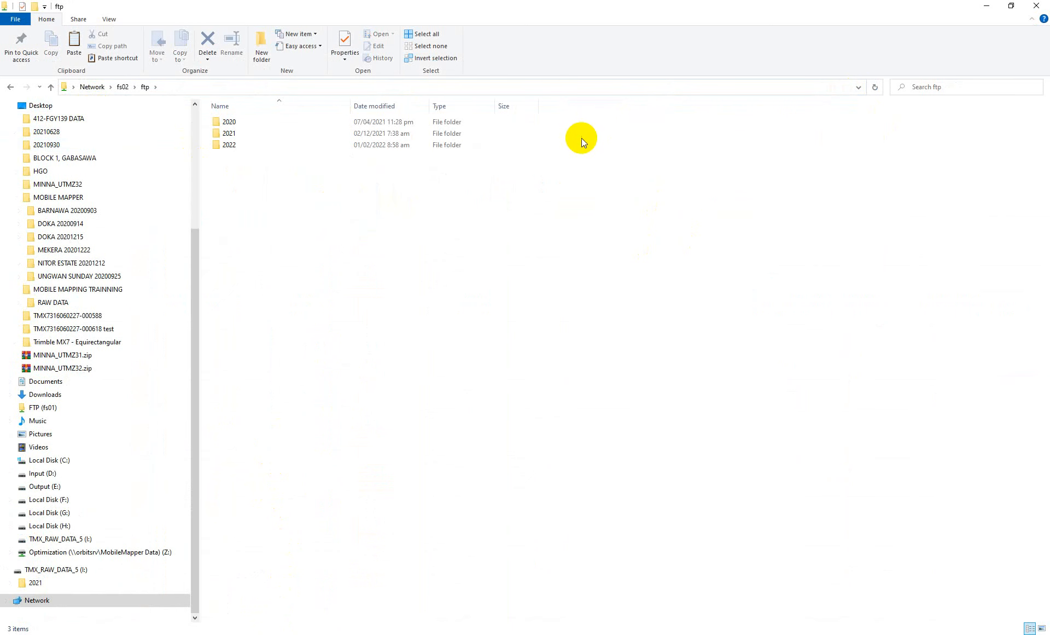
double_click(237, 123)
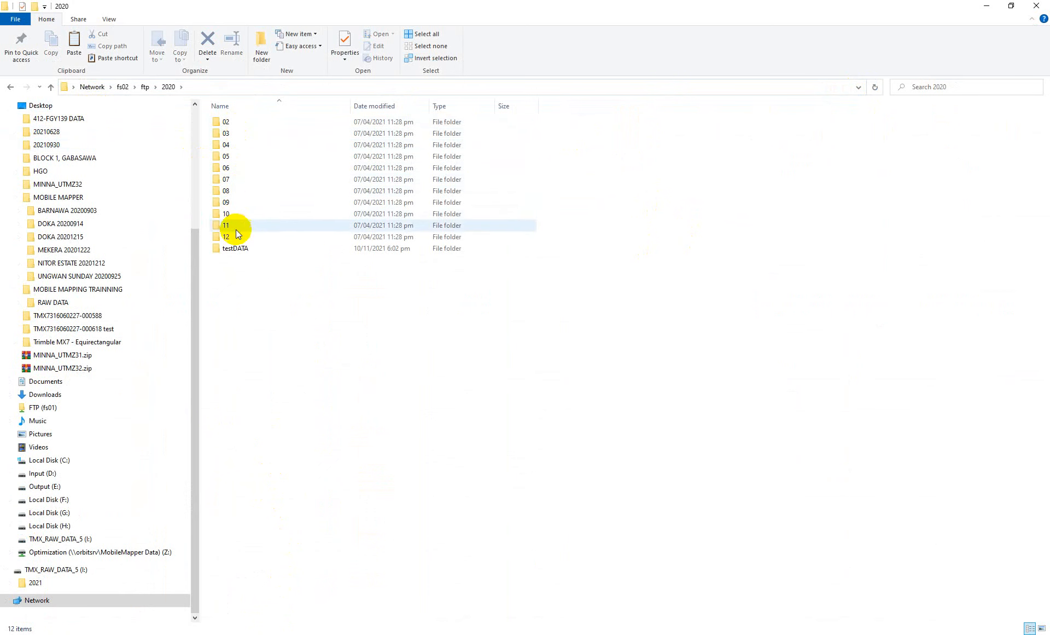
double_click(228, 203)
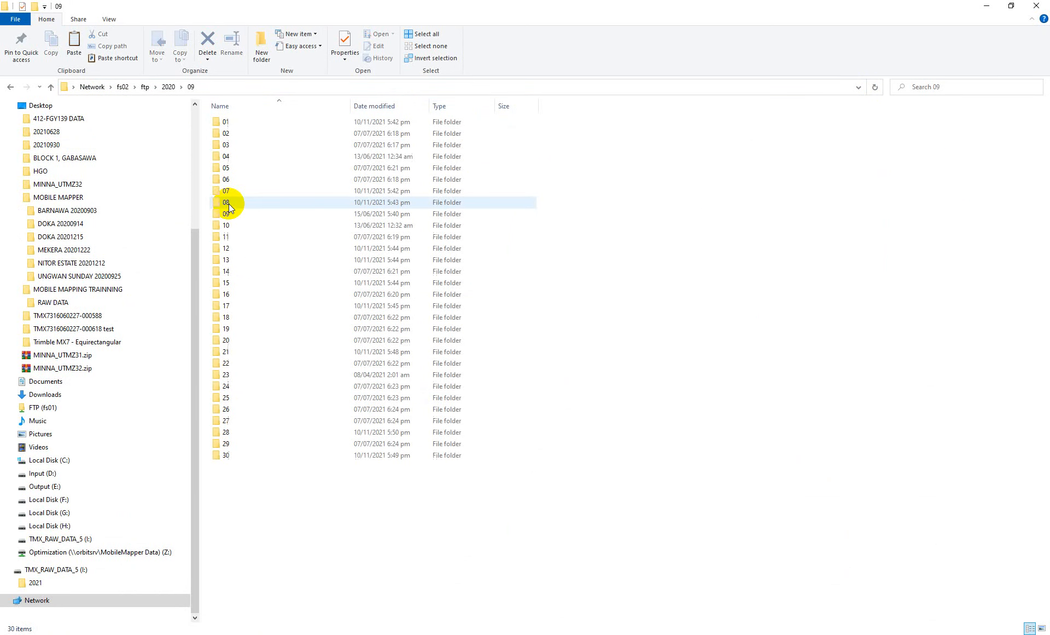
Step: Copy the 03 folder into the MOBILE MAPPING TRAINNING folder on the Desktop
left_click(226, 144)
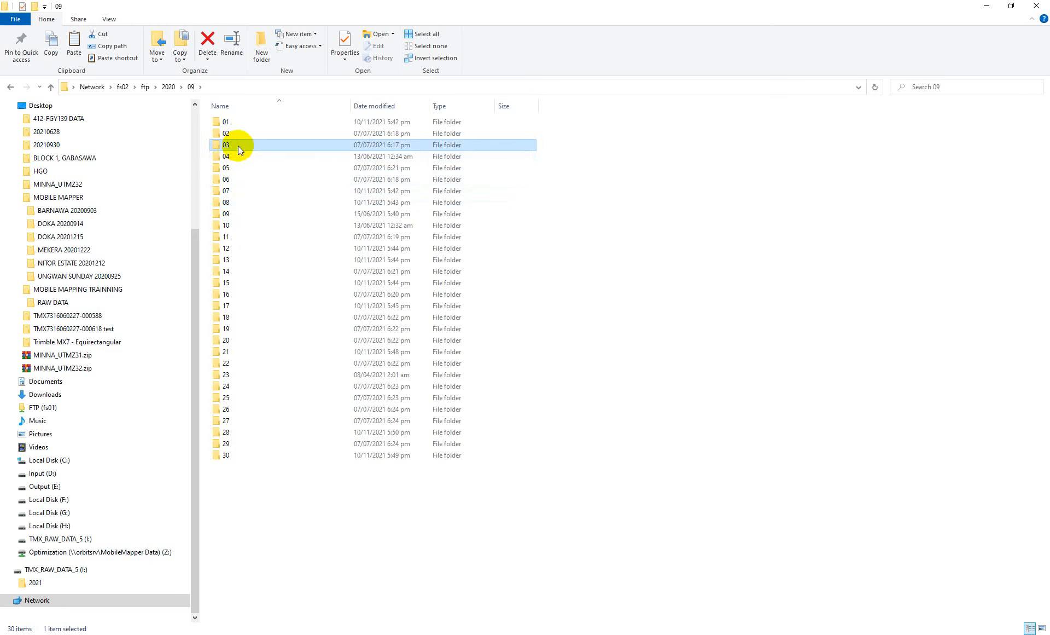
right_click(238, 146)
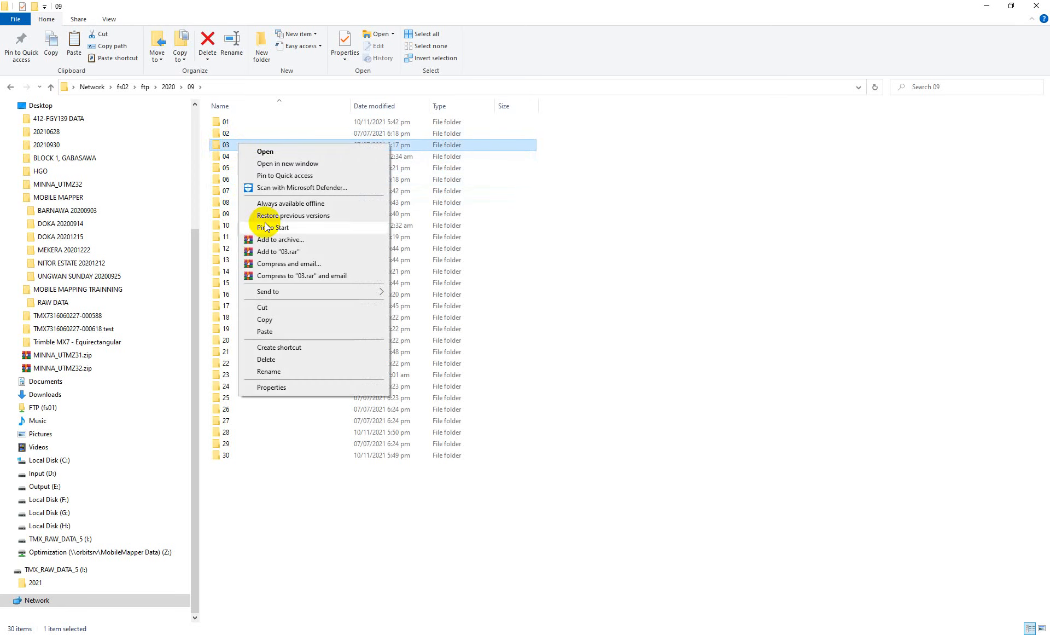
left_click(272, 320)
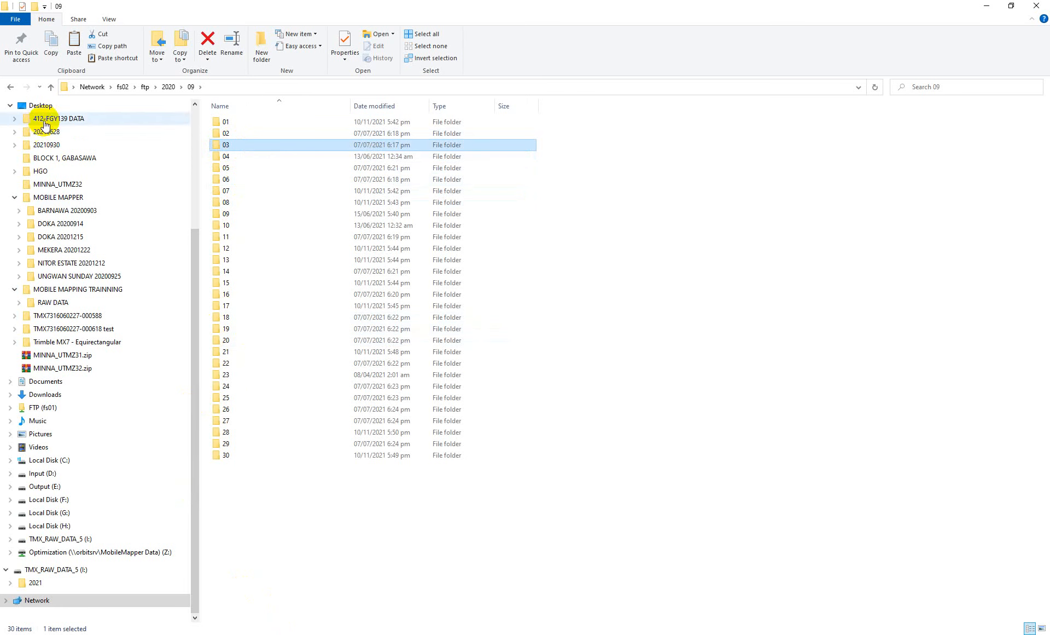
left_click(36, 105)
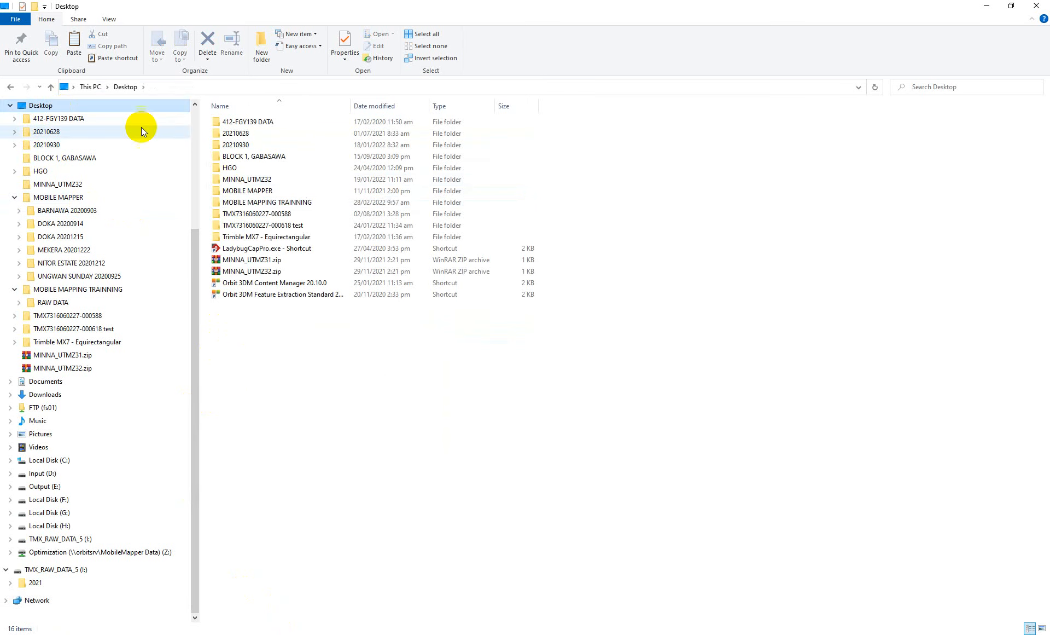
double_click(257, 203)
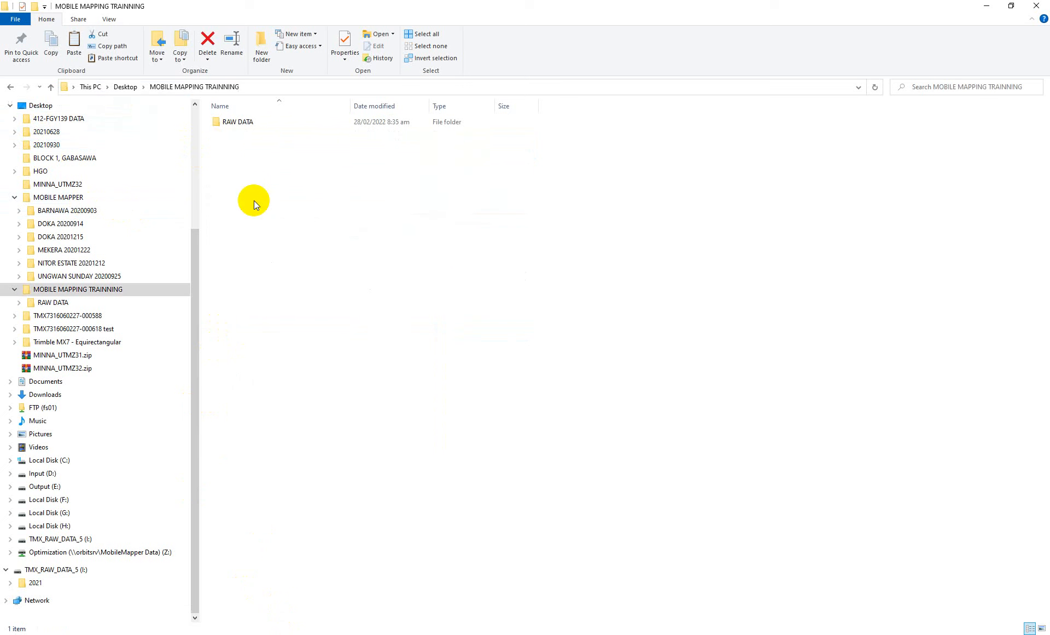
right_click(242, 162)
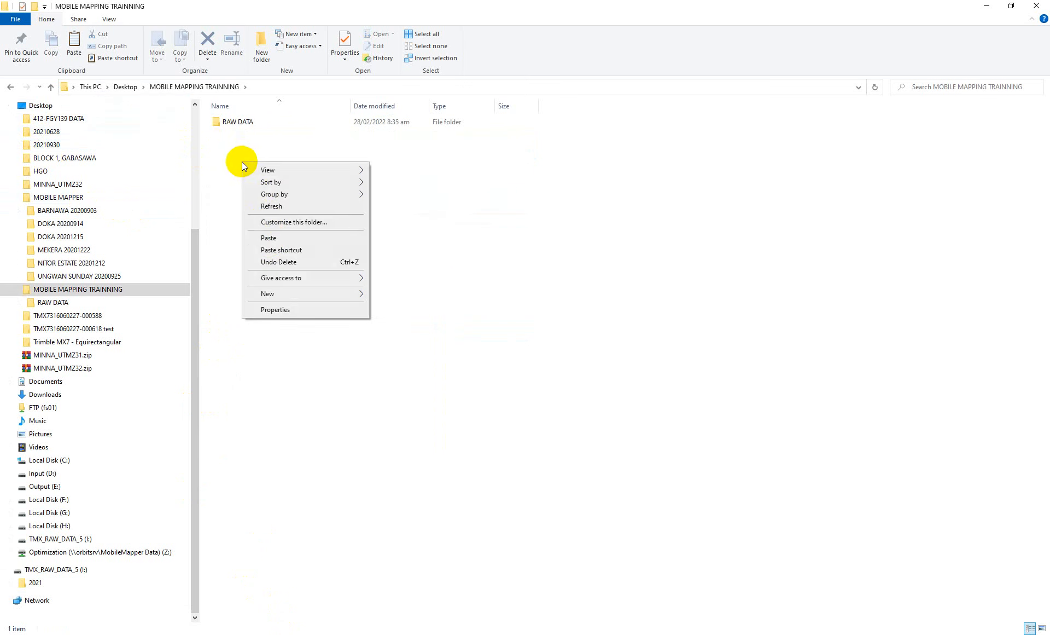
left_click(270, 238)
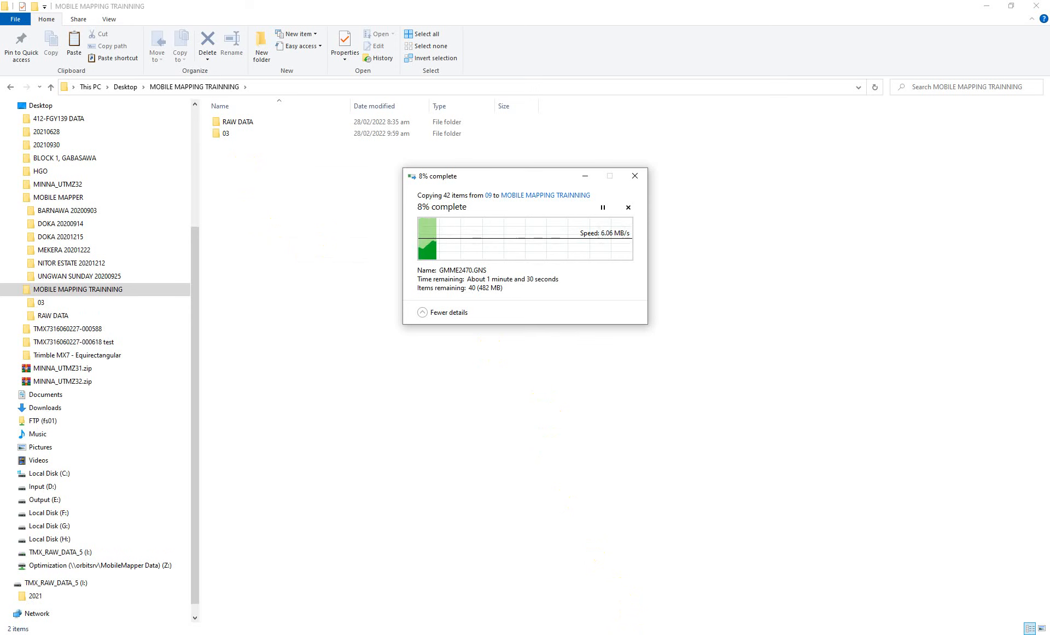
left_click(222, 330)
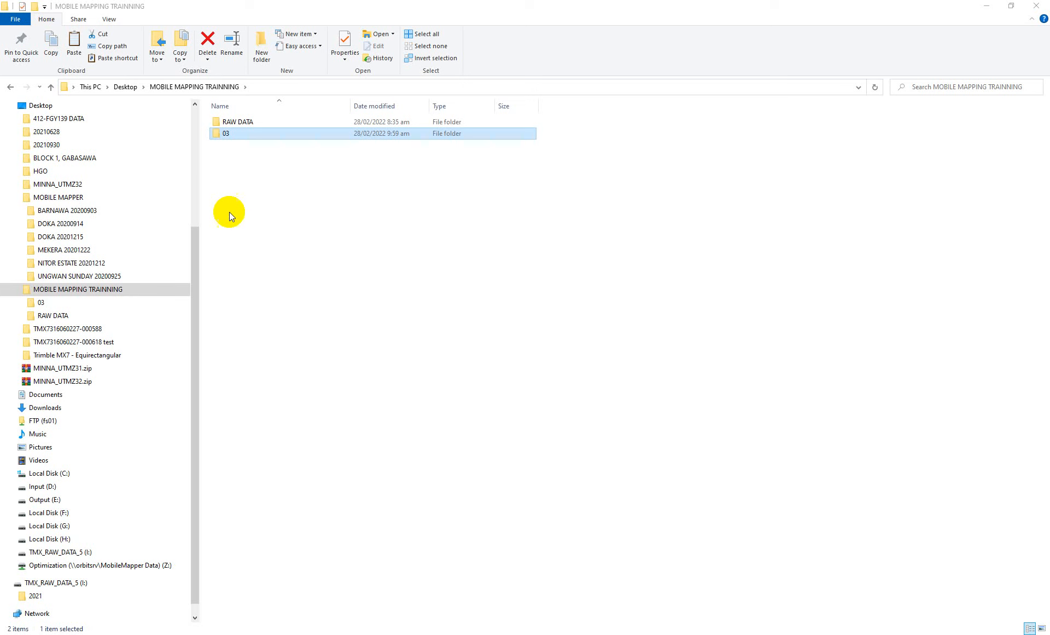
Step: Create a new folder named BASE inside the MOBILE MAPPING TRAINNING folder
right_click(227, 170)
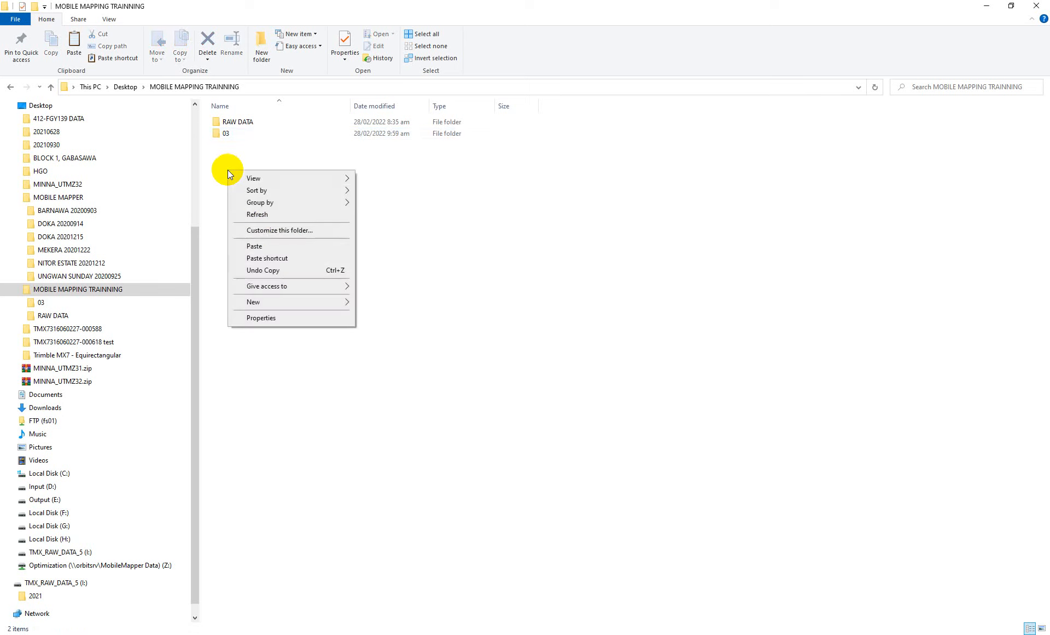
mouse_move(286, 302)
left_click(405, 304)
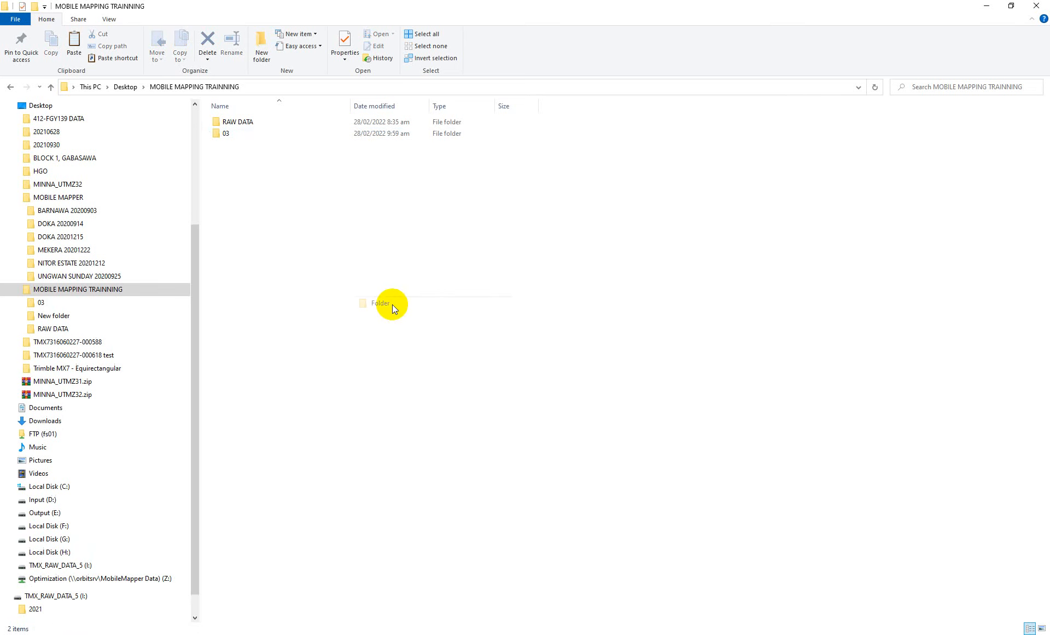
type("BASE")
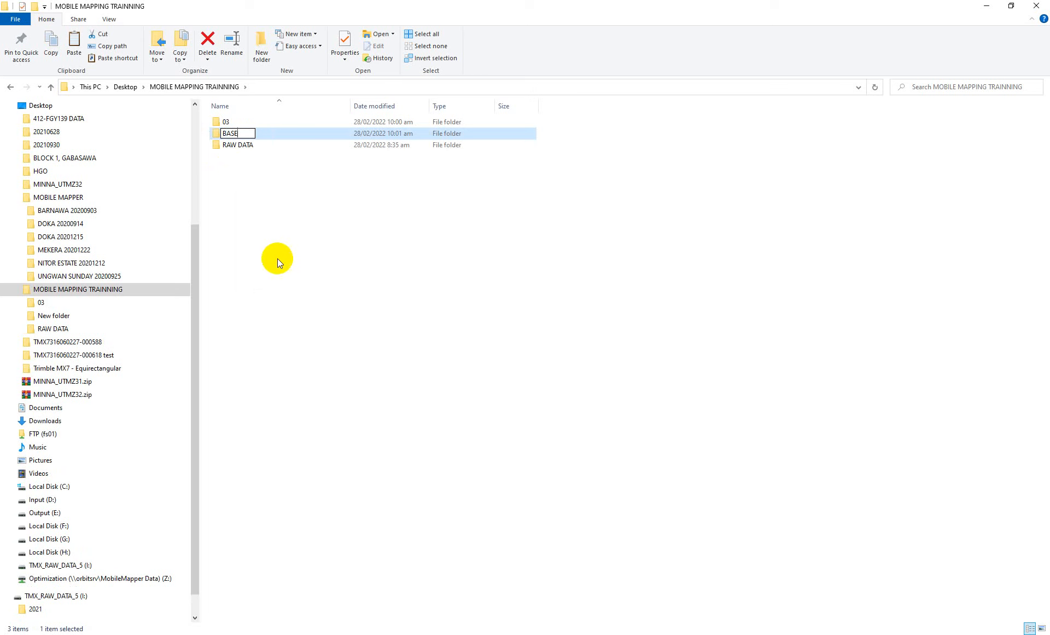
left_click(259, 225)
Step: Create a new folder named POSPAC alongside BASE in the MOBILE MAPPING TRAINNING folder
right_click(254, 235)
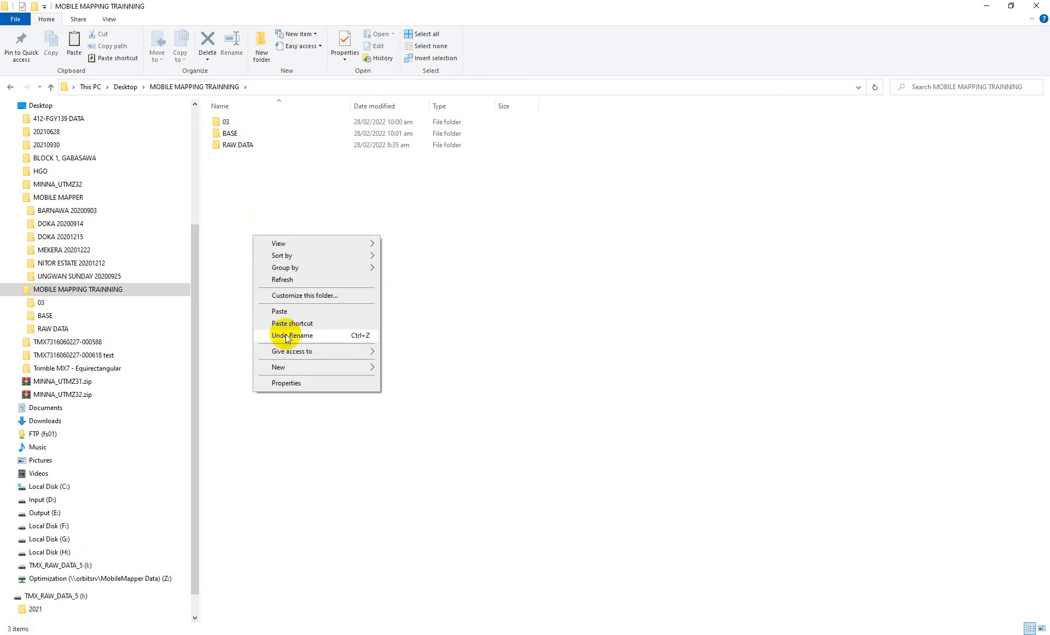
mouse_move(328, 366)
left_click(397, 369)
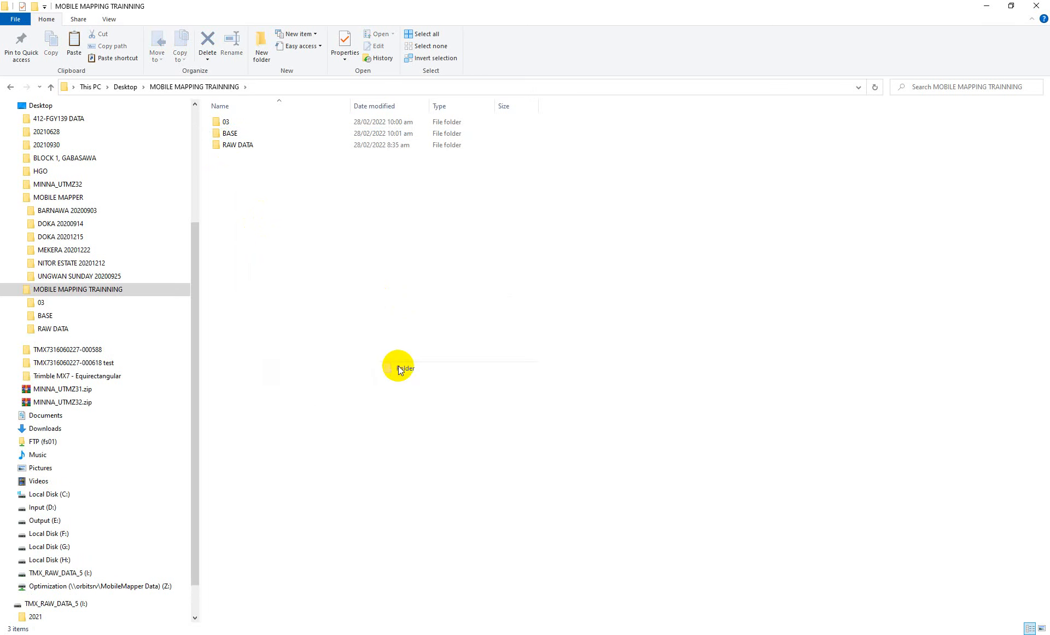
type("POSPAC")
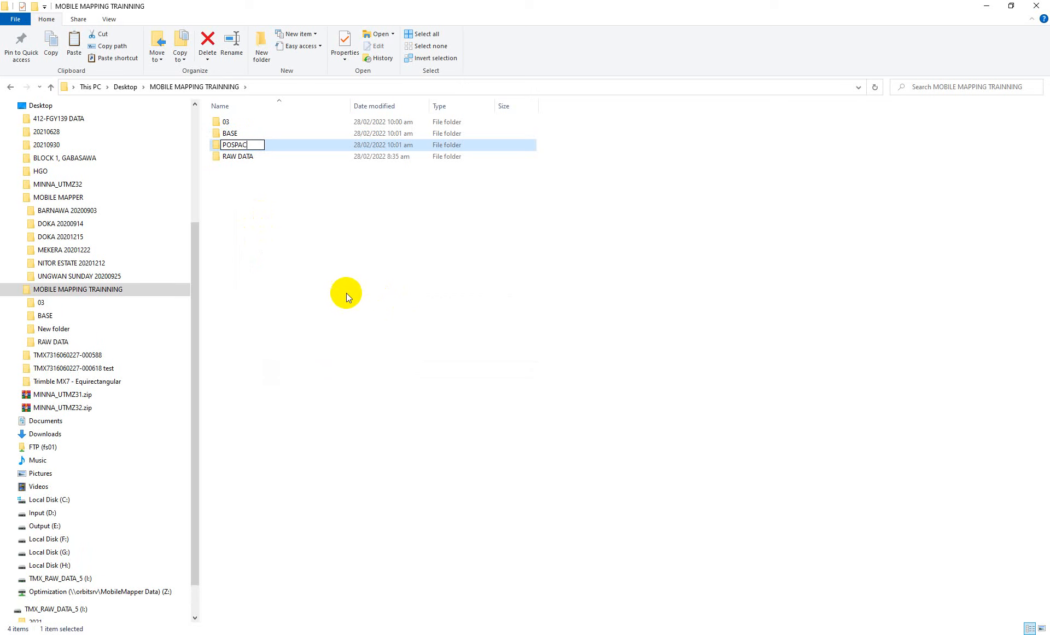
left_click(342, 323)
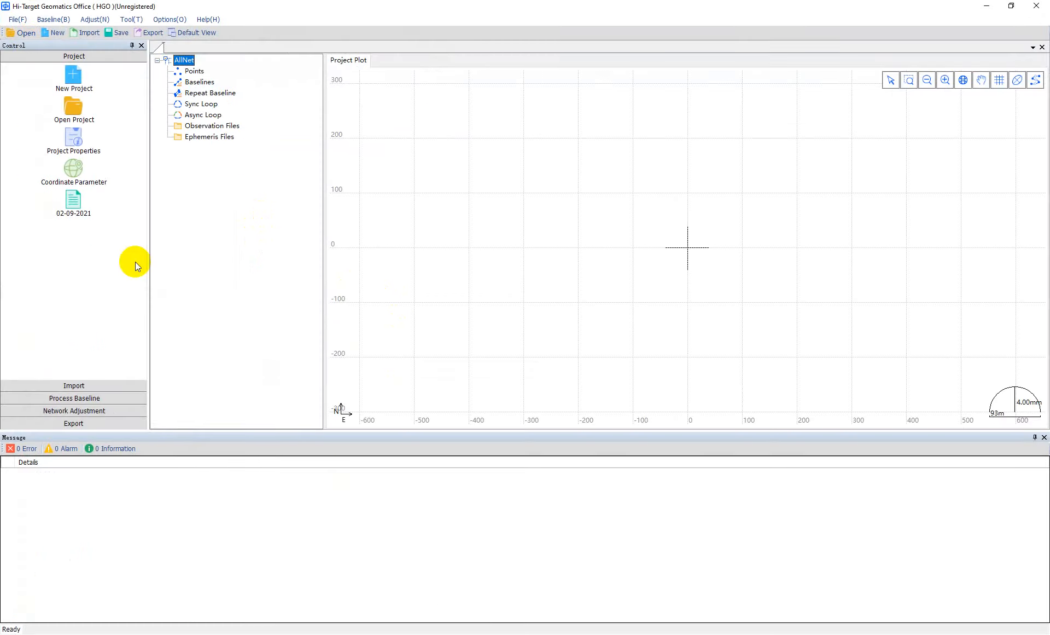
Step: In Hi-Target Geomatics Office, open the RINEX Convert Tool and set the RINEX version to 2.11
left_click(130, 20)
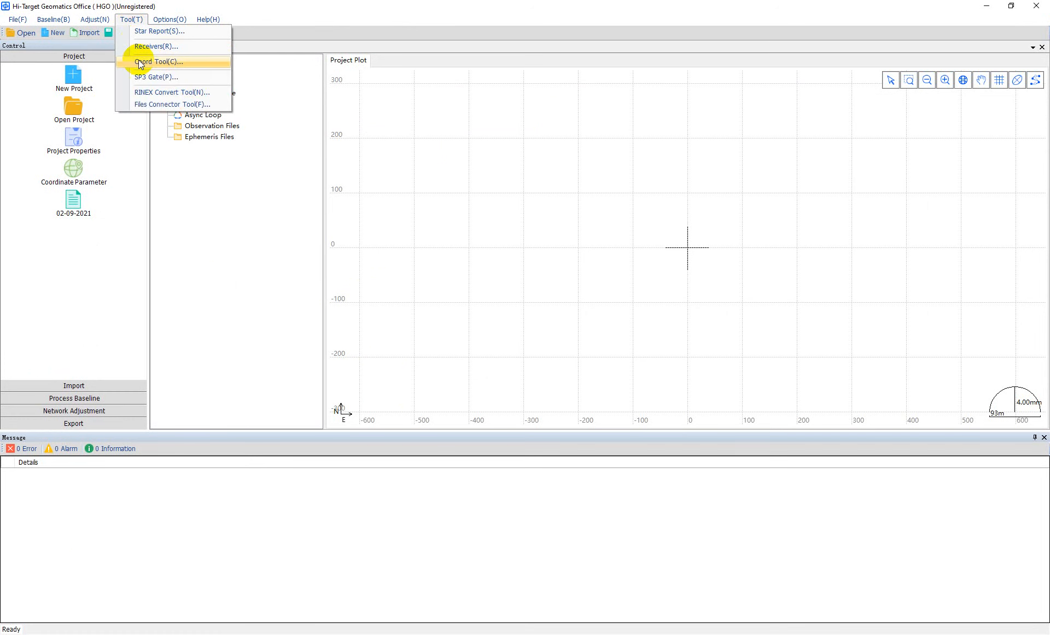
left_click(149, 93)
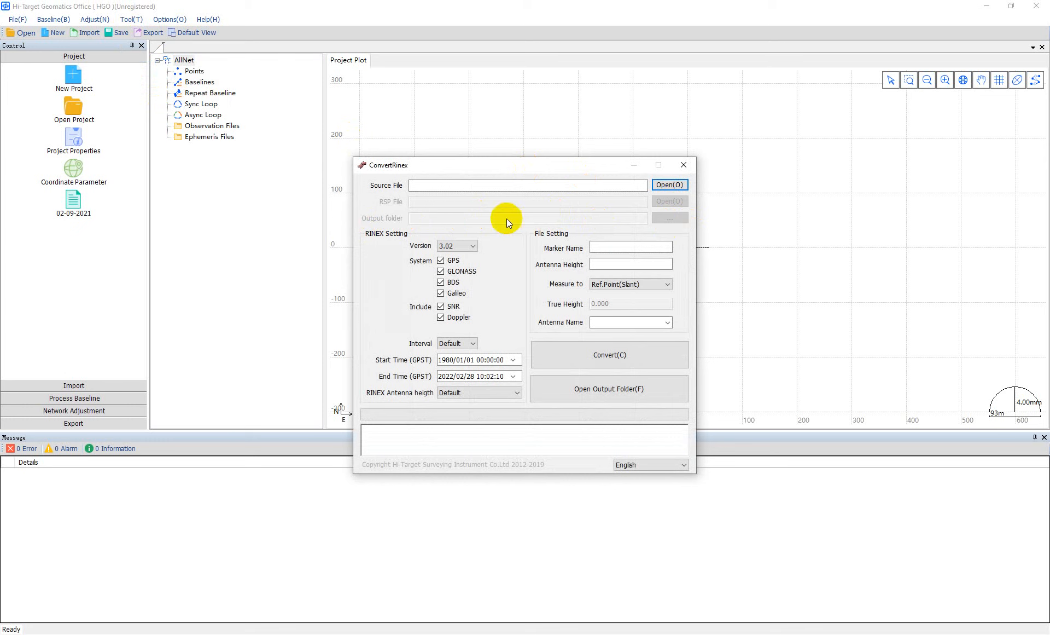
left_click(438, 249)
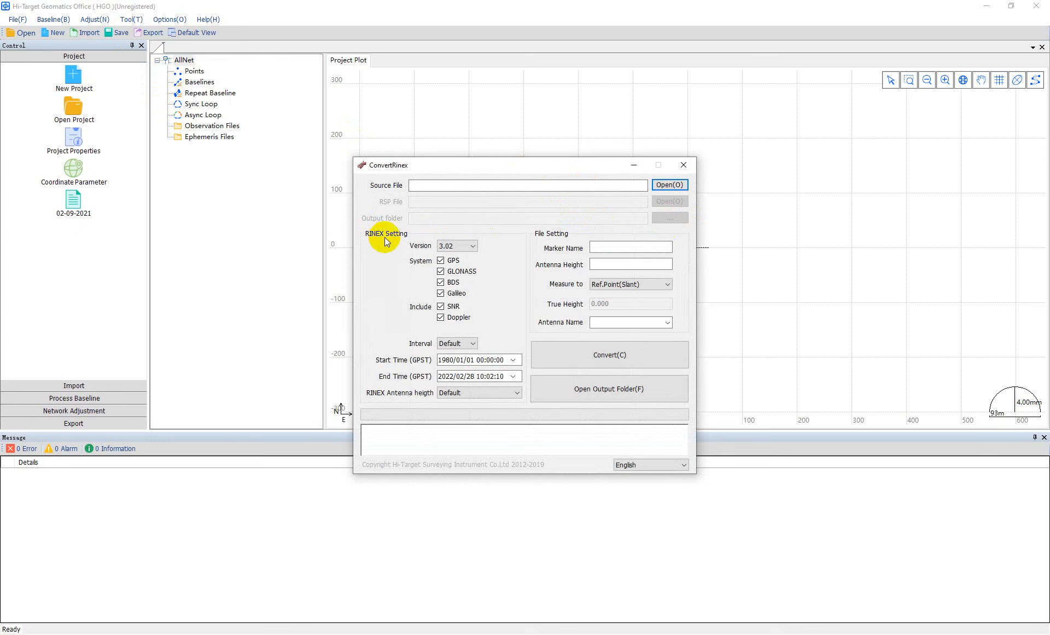
left_click(465, 248)
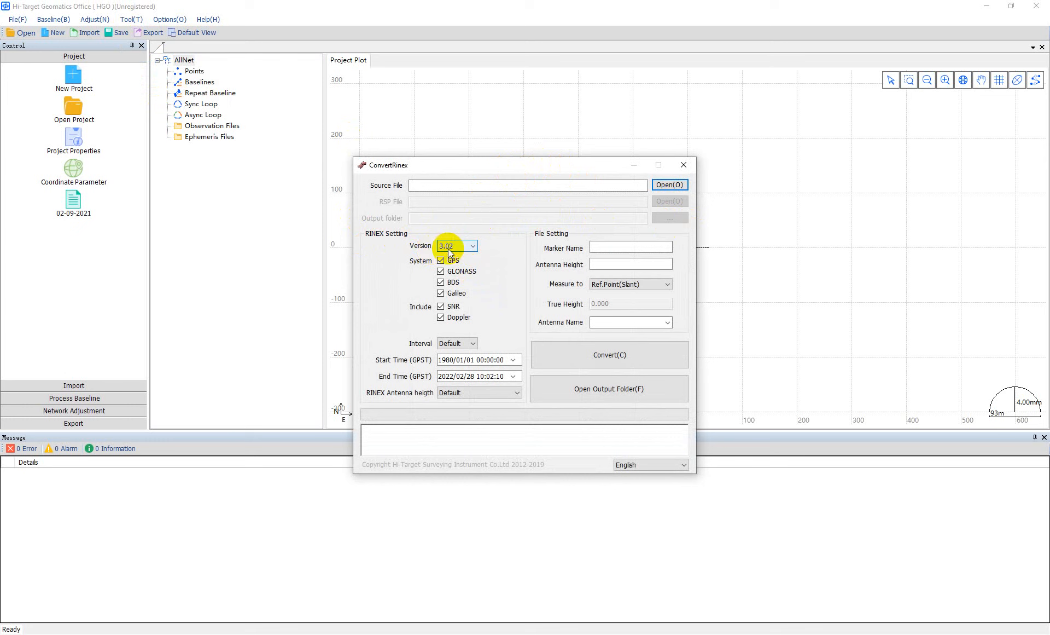
left_click(471, 251)
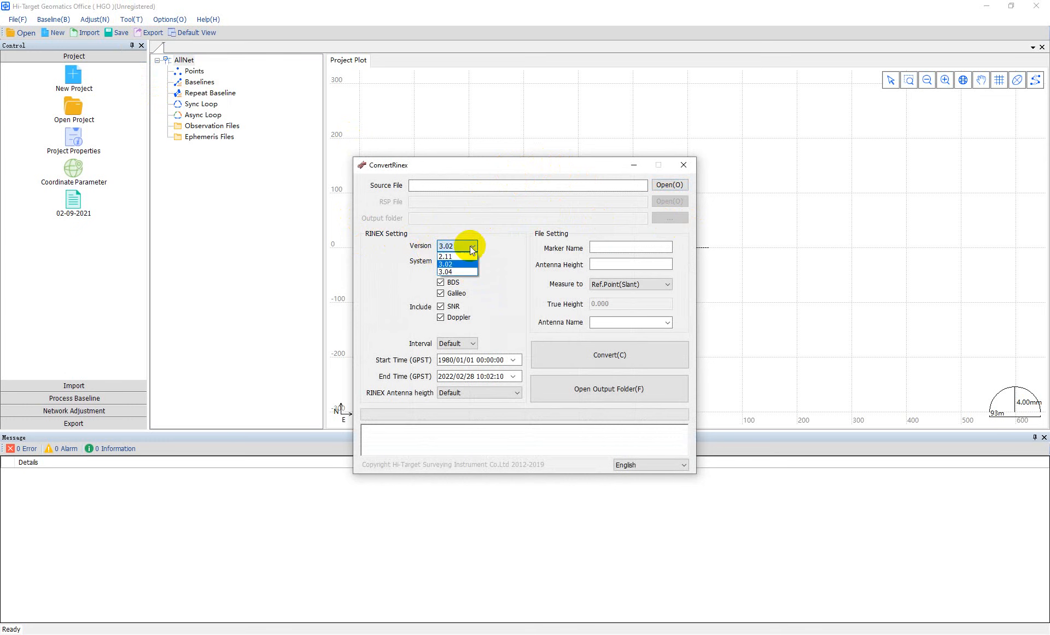
left_click(445, 260)
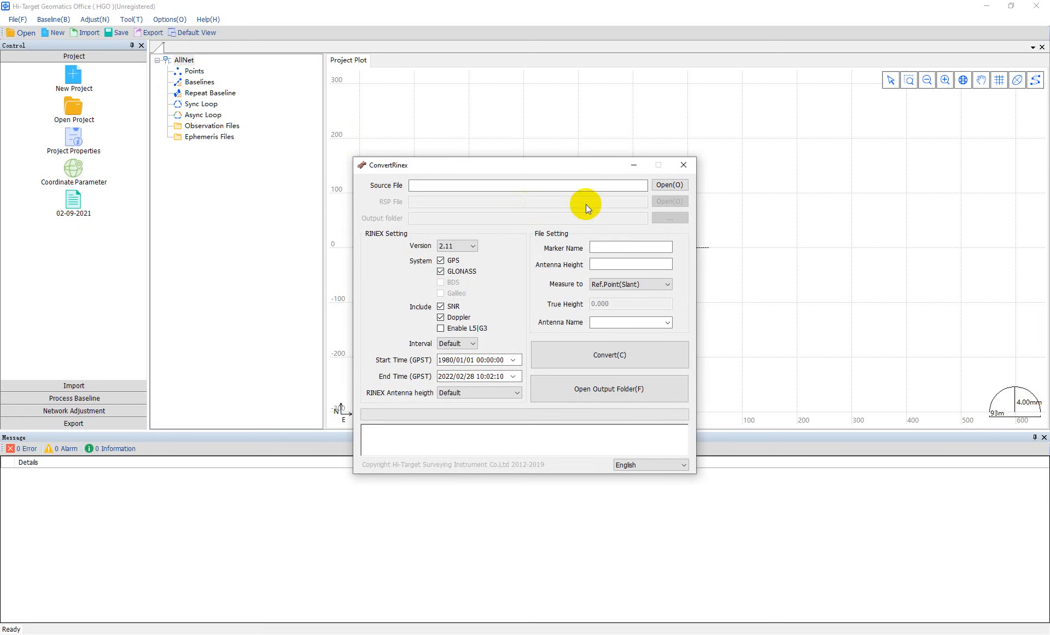
Step: Load KGIS2470.GNS from the 03 folder in MOBILE MAPPING TRAINNING as the source file for the RINEX conversion
left_click(668, 185)
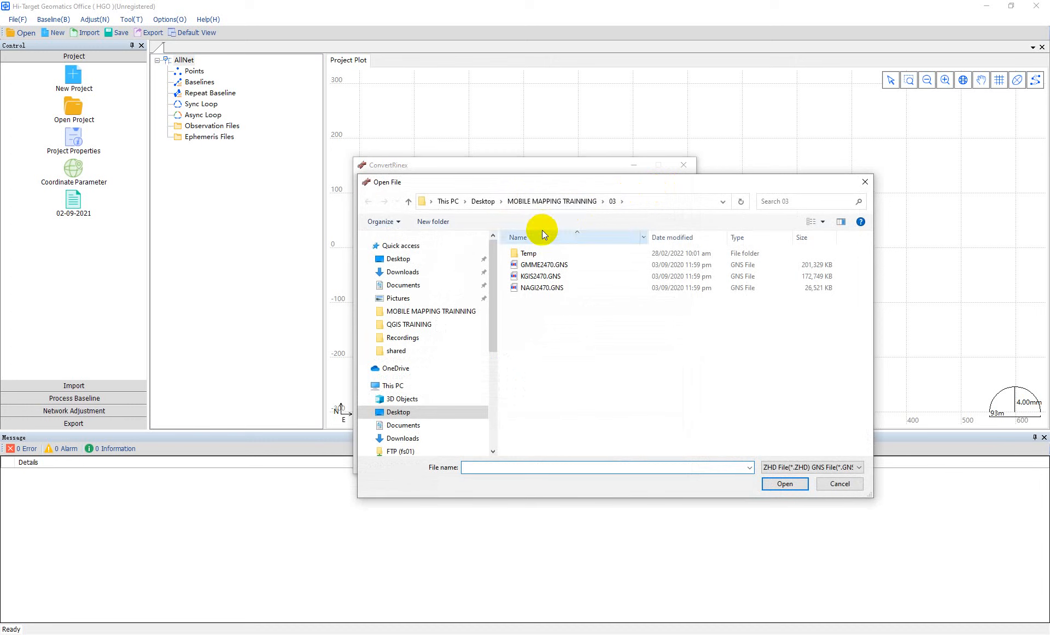
left_click(398, 259)
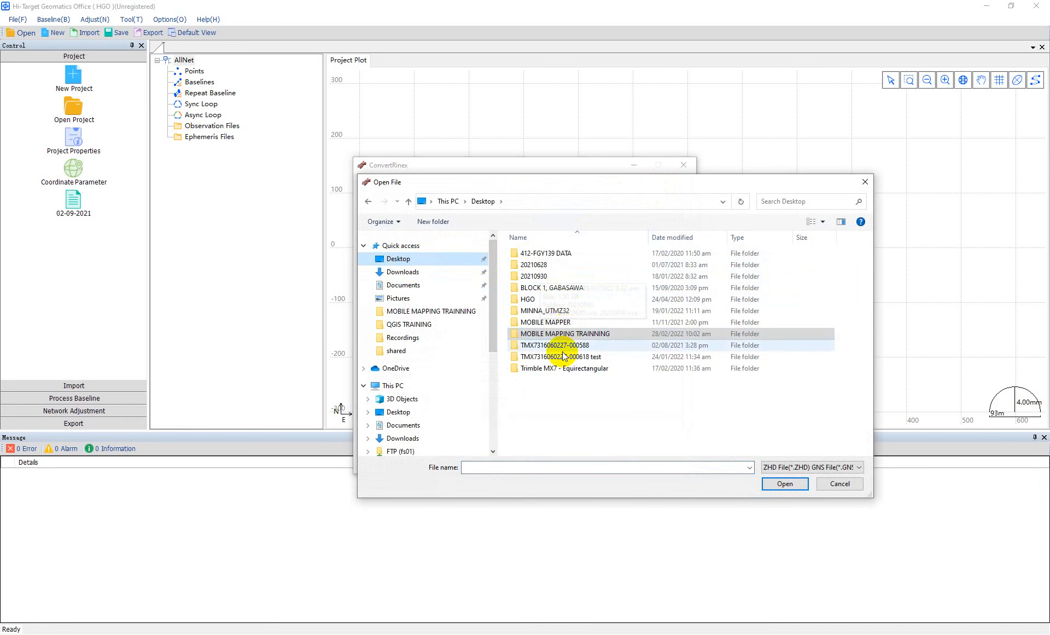
double_click(548, 335)
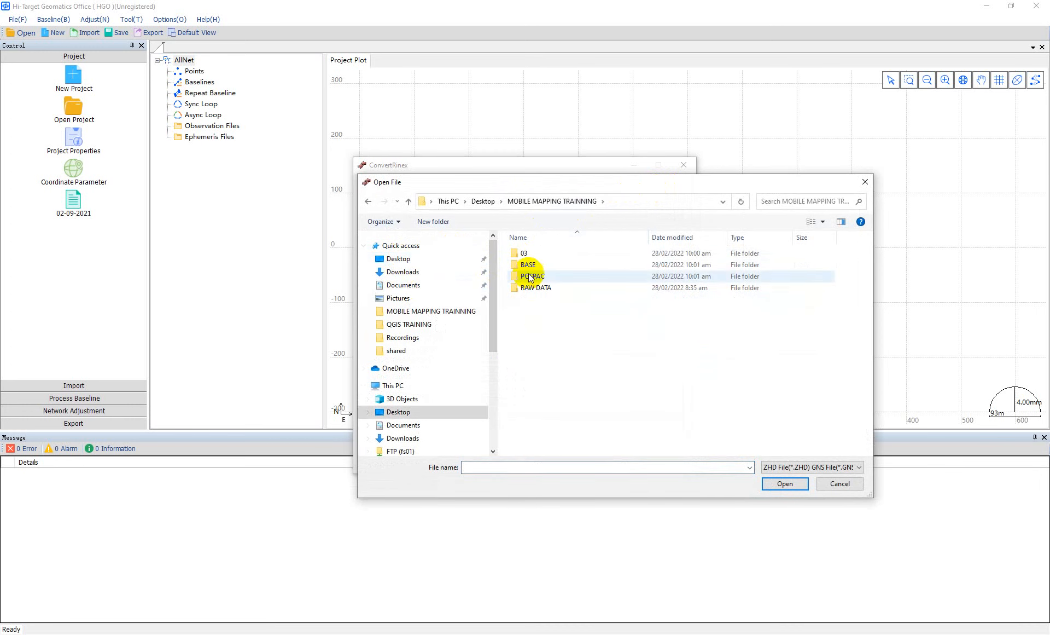
double_click(524, 252)
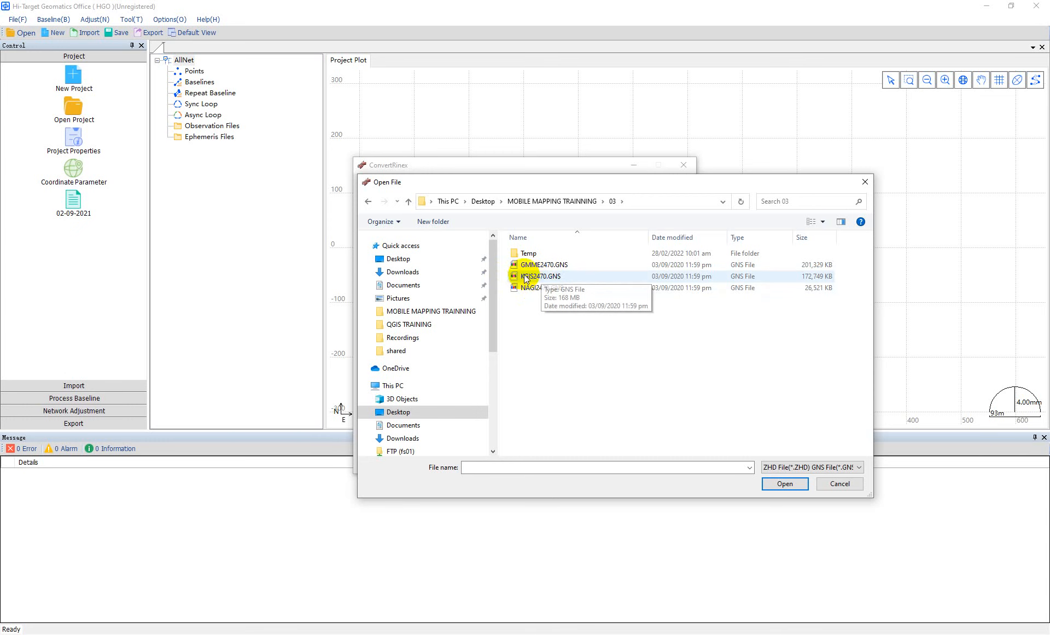
left_click(524, 276)
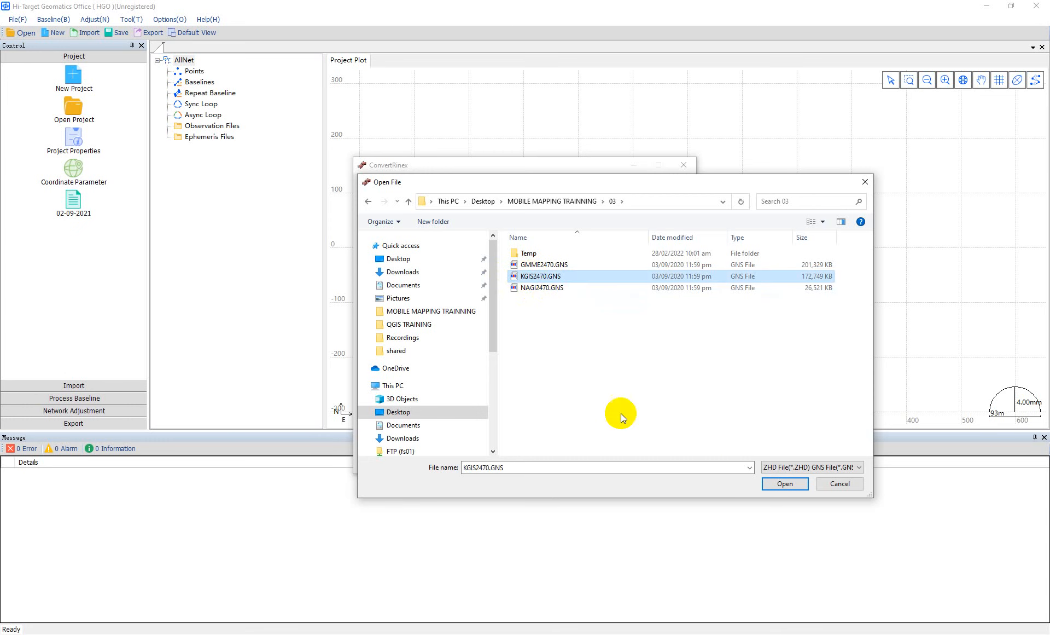
left_click(784, 485)
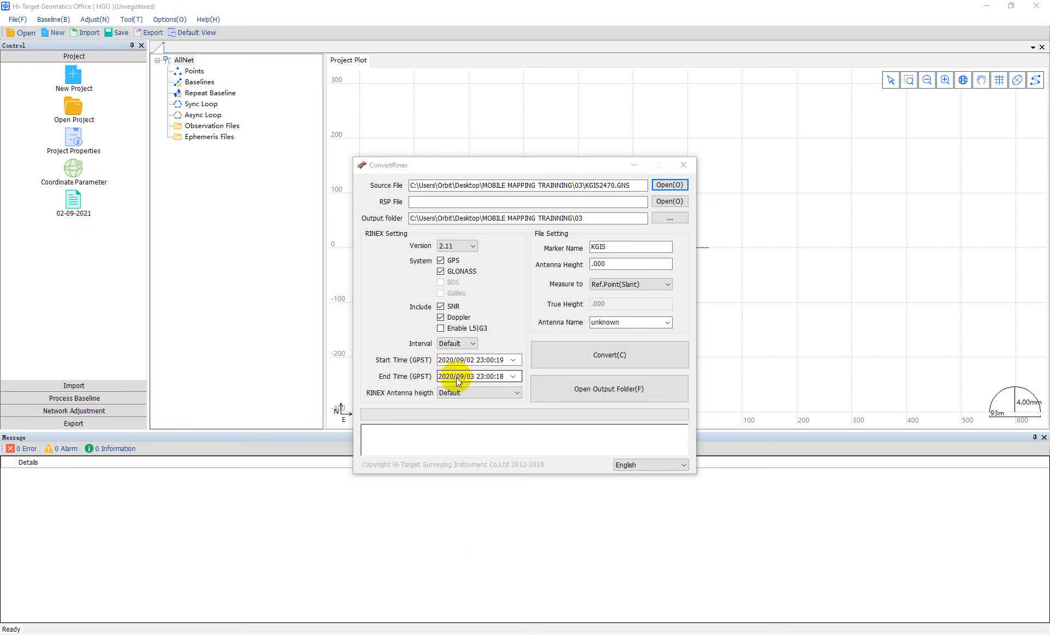
Step: Set the output folder to BASE inside MOBILE MAPPING TRAINNING and convert KGIS2470.GNS to RINEX
left_click(670, 218)
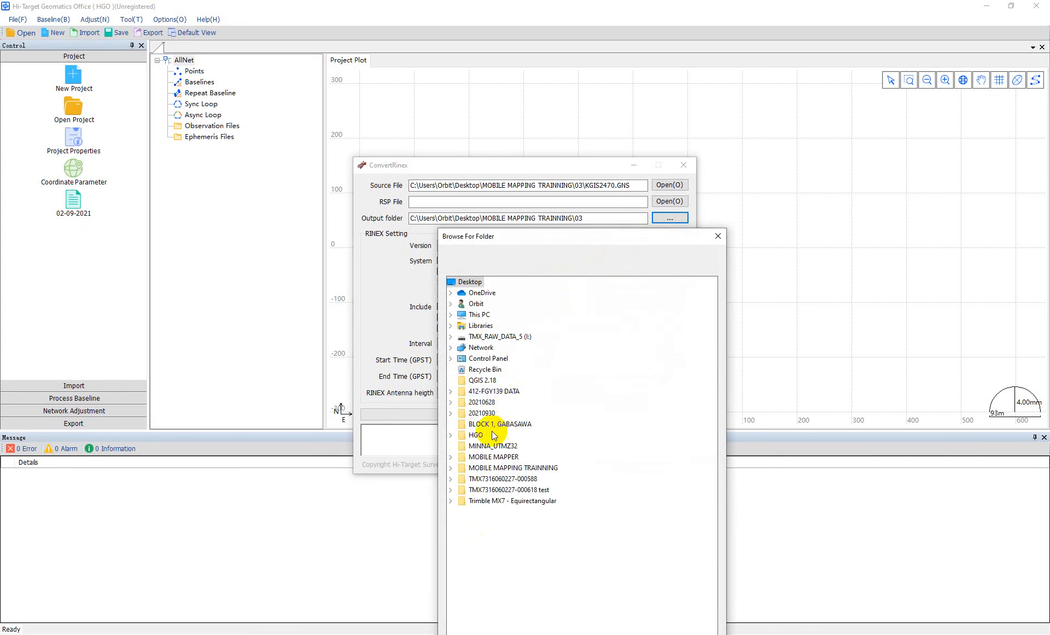
left_click(498, 468)
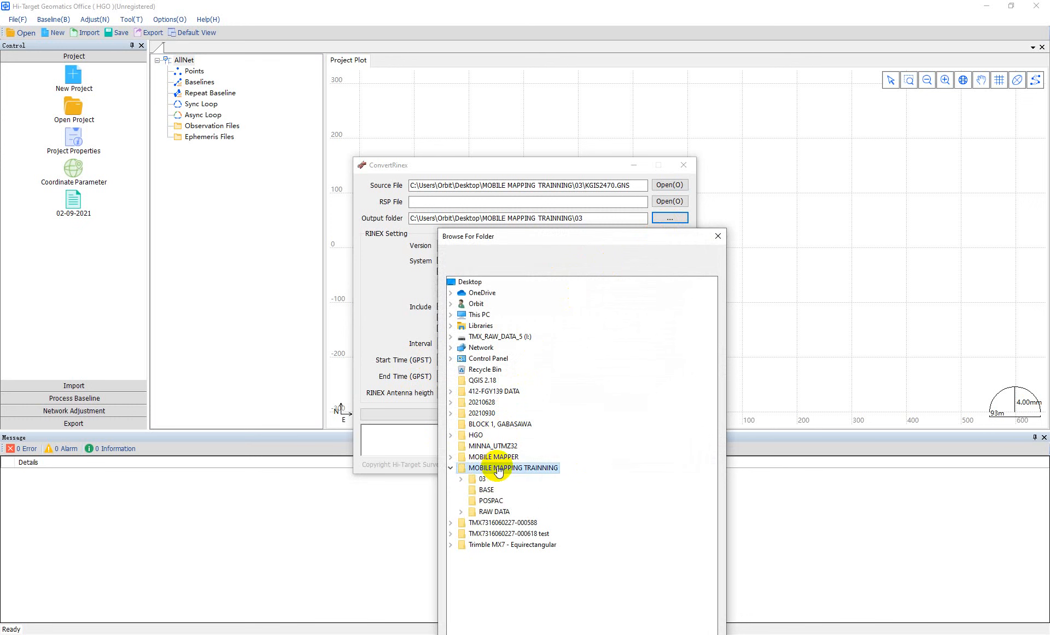
left_click(487, 494)
left_click_drag(586, 237, 586, 63)
left_click(652, 576)
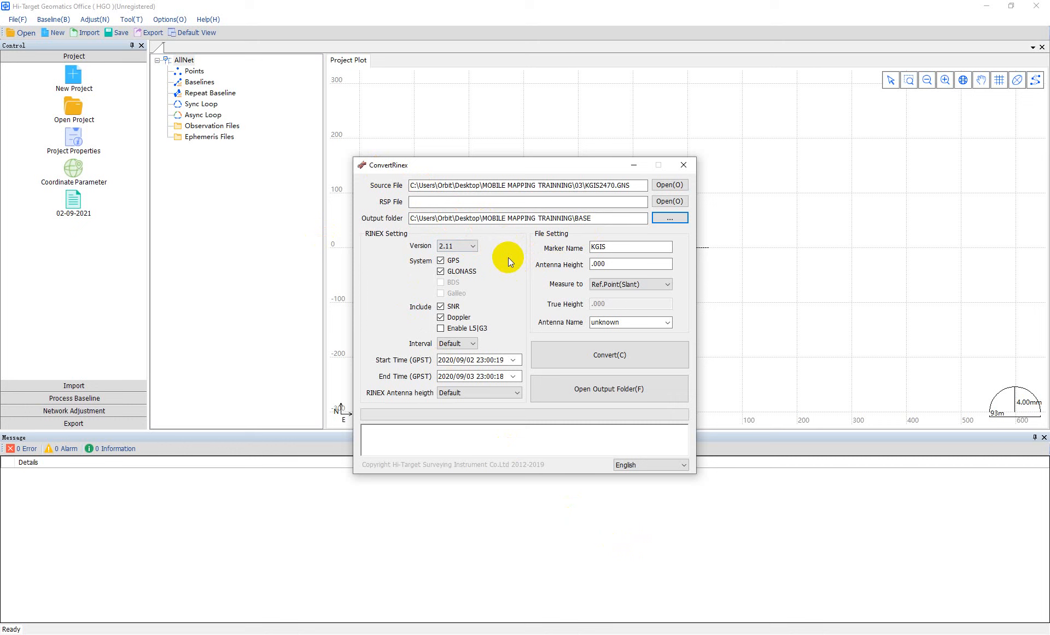
left_click(598, 354)
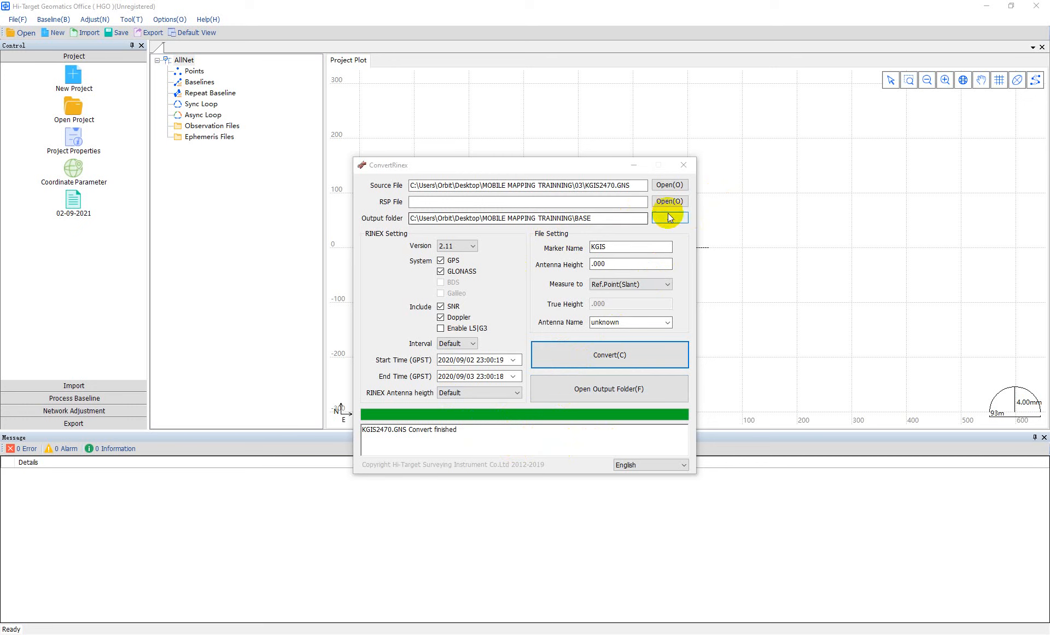
Step: Close the RINEX converter and Hi-Target Geomatics Office, and open the BASE folder in File Explorer to check the converted files
left_click(684, 164)
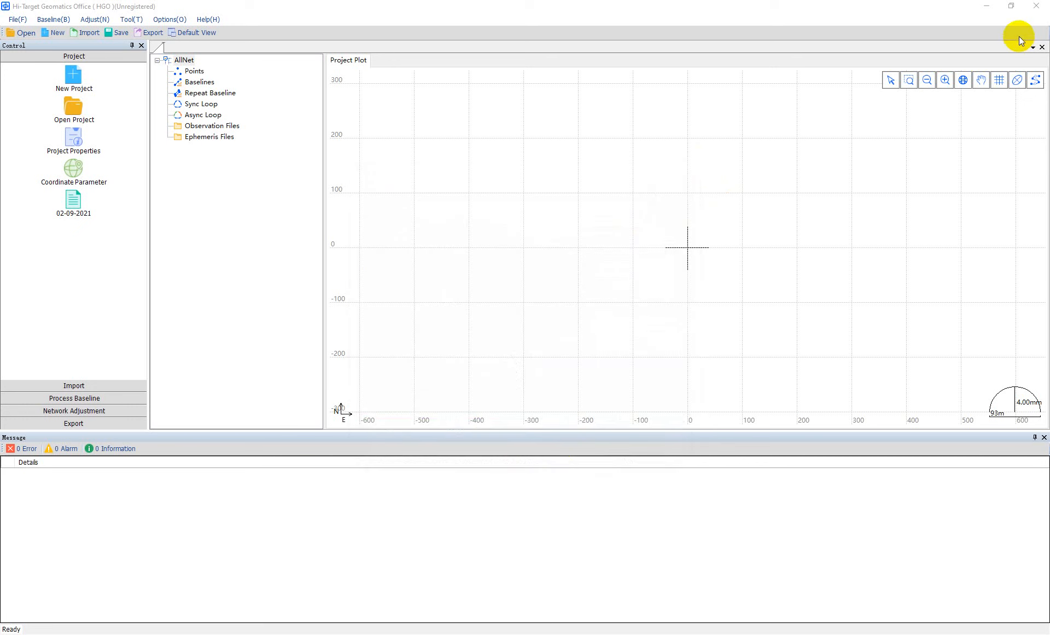
left_click(1036, 7)
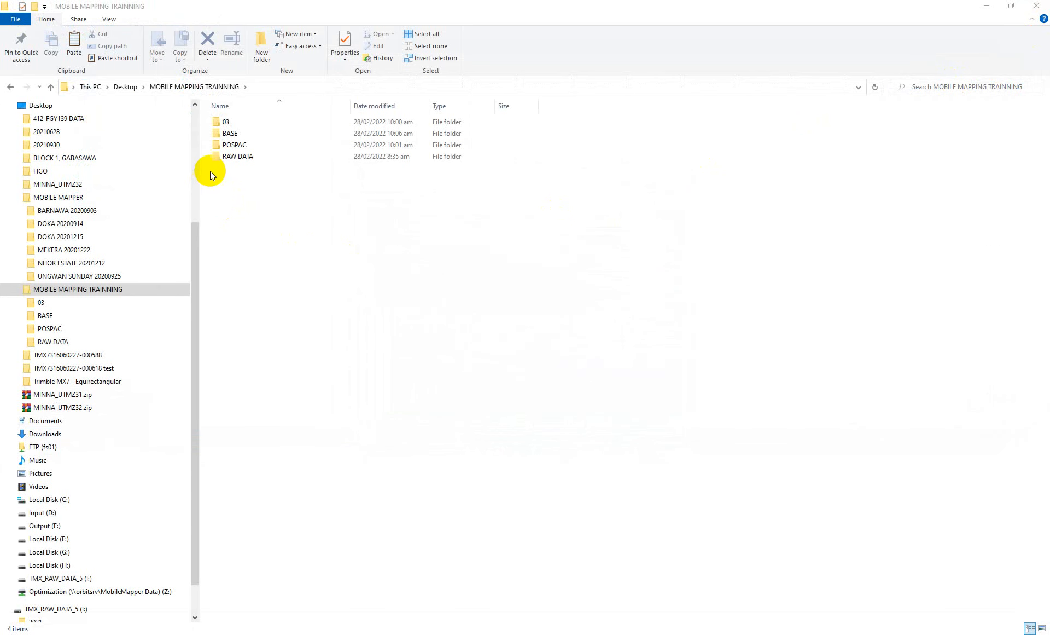
left_click(232, 135)
double_click(232, 136)
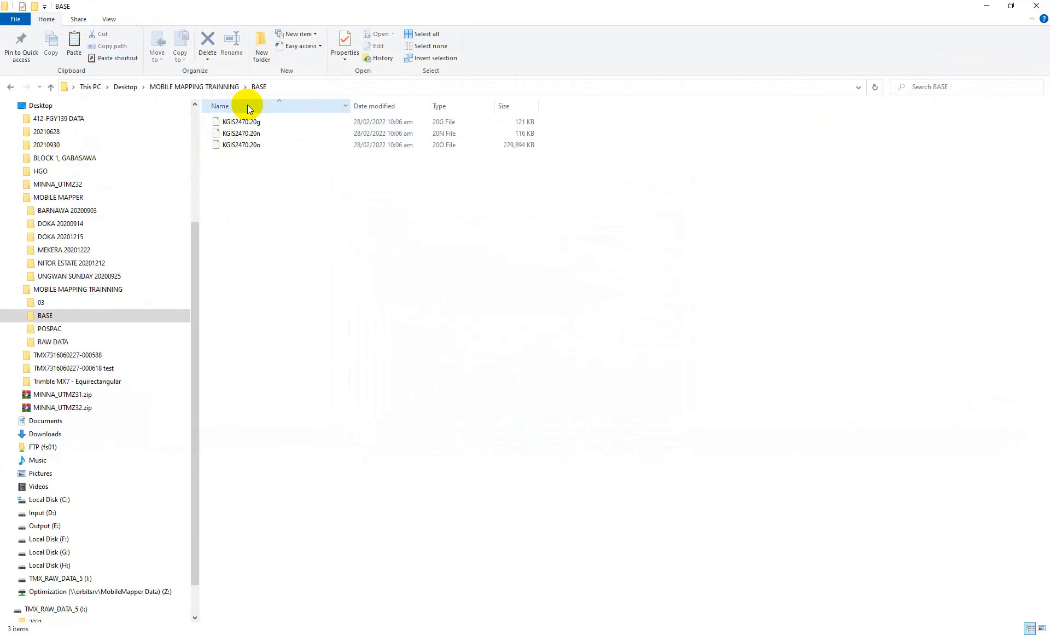